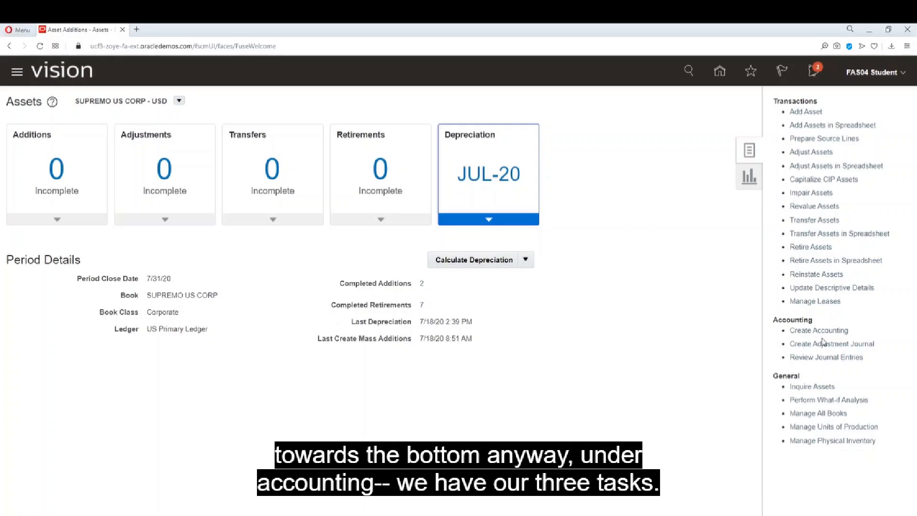
Open the Create Accounting process for assets, look through the process categories, and leave Process Category blank
click(821, 332)
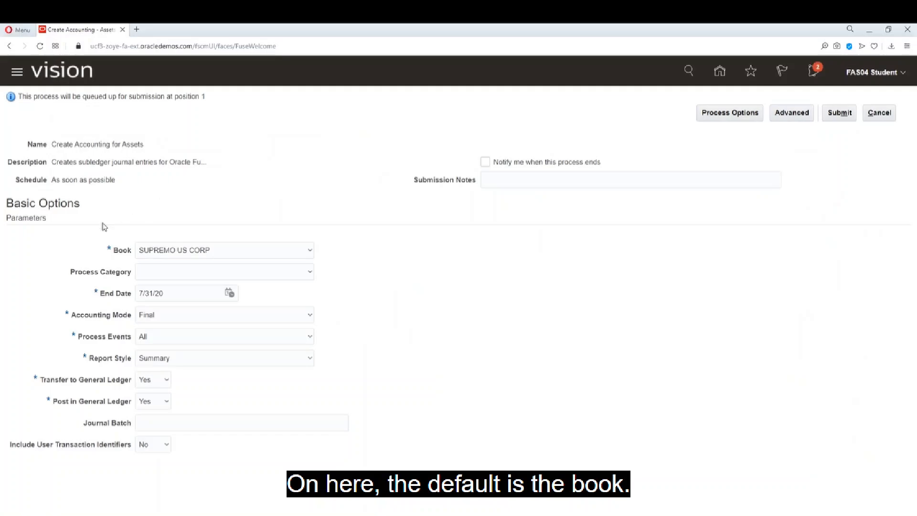
click(310, 272)
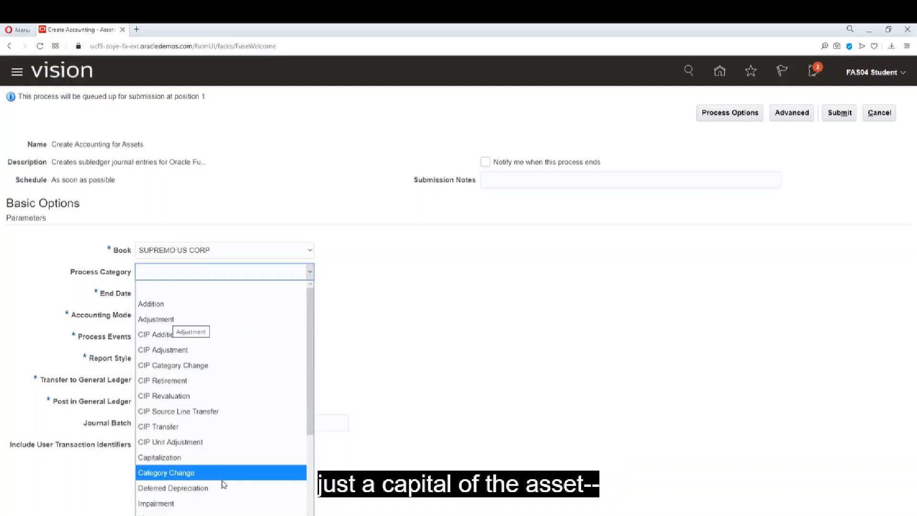
scroll(234, 489, down, 4)
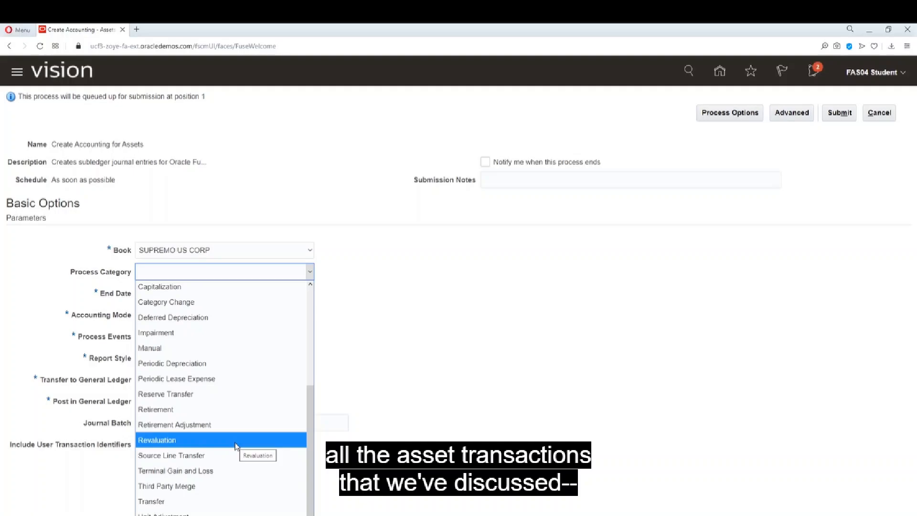
scroll(237, 442, up, 4)
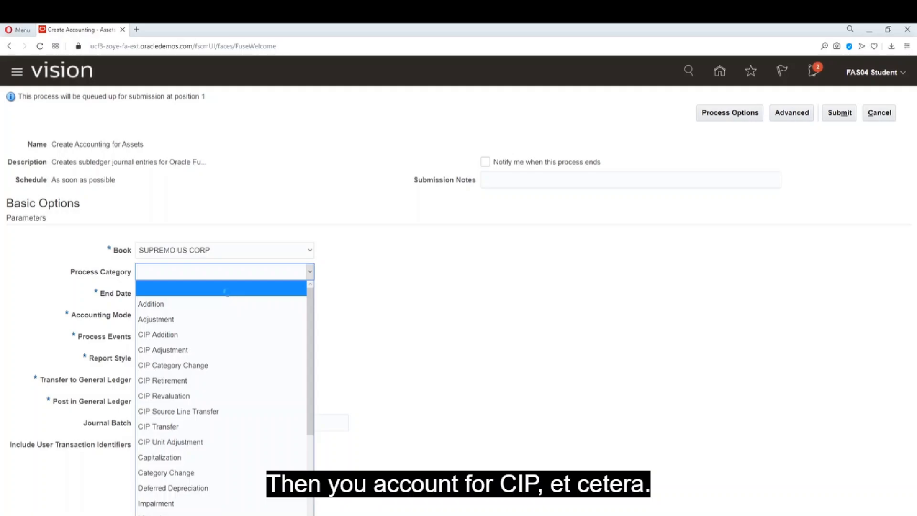
click(230, 296)
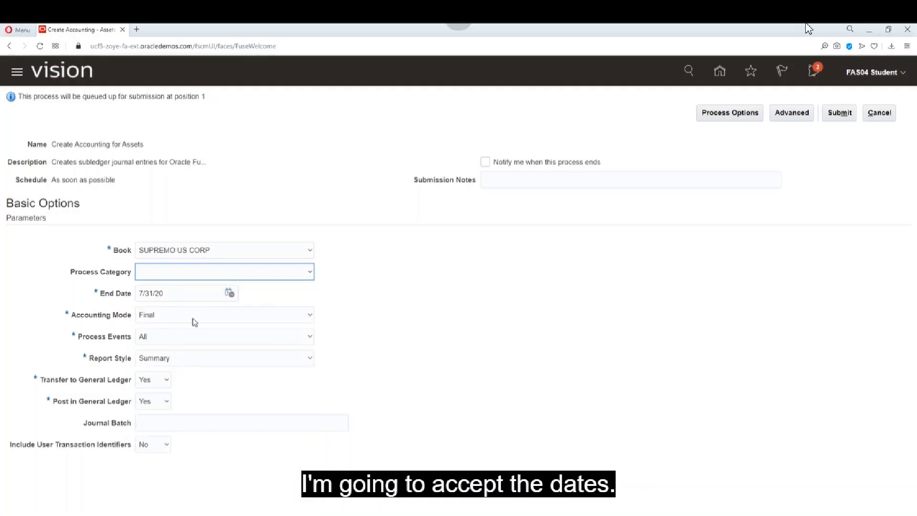
Set Accounting Mode to Final, Process Events to All, and Report Style to Detail for the accounting process
click(310, 316)
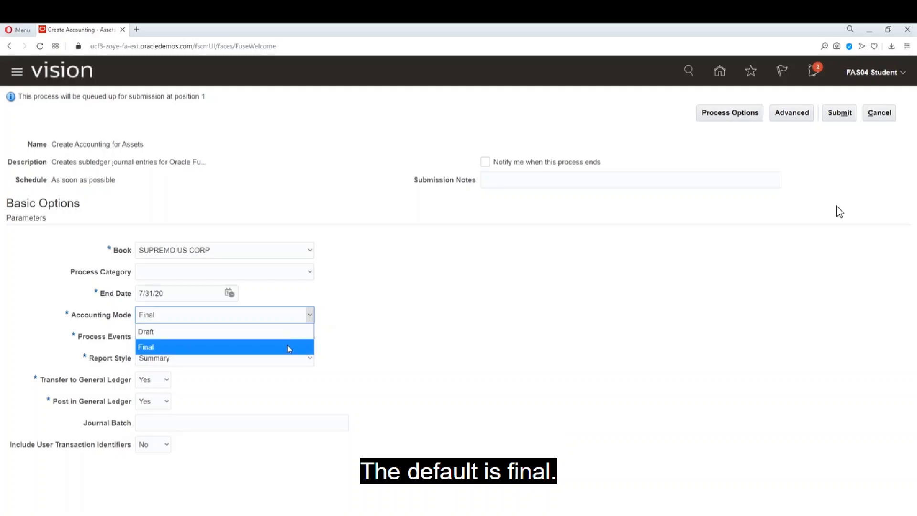
click(292, 348)
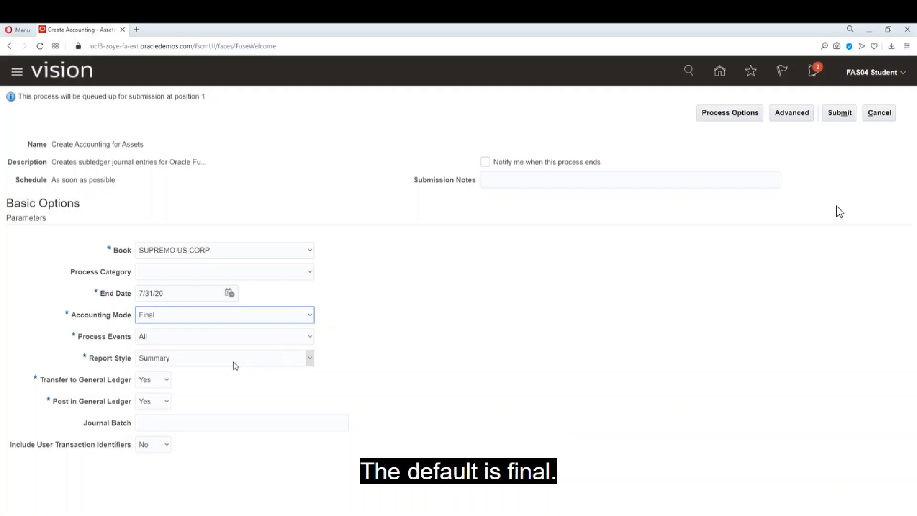
click(311, 338)
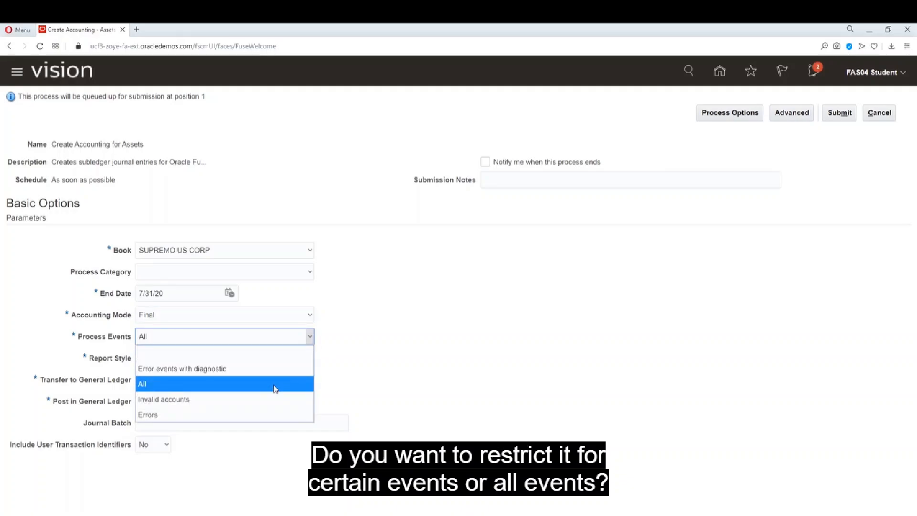
click(275, 386)
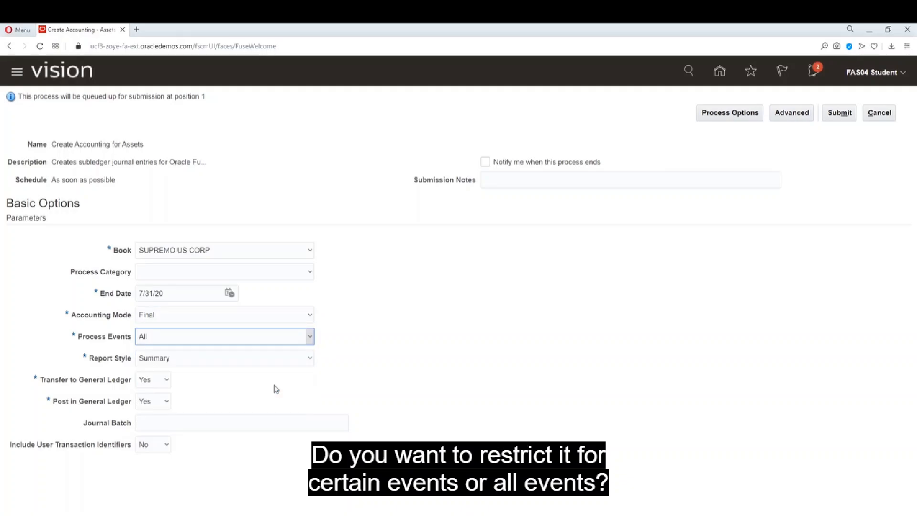
click(310, 359)
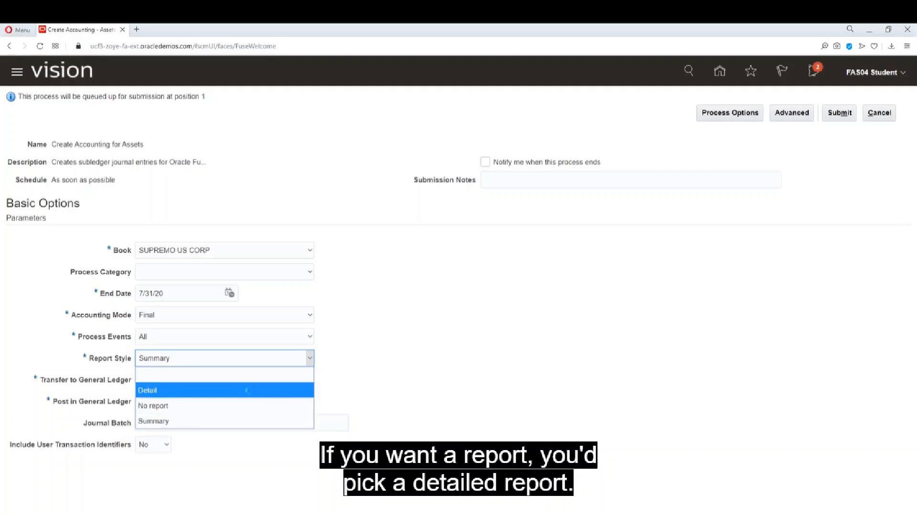
click(250, 391)
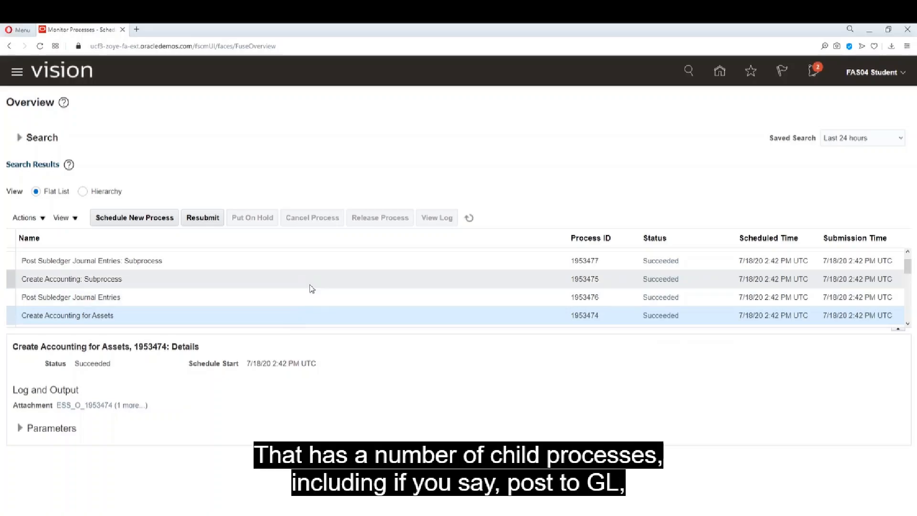
Republish the output of the Create Accounting Execution Report process and export the report as a PDF
scroll(311, 288, up, 3)
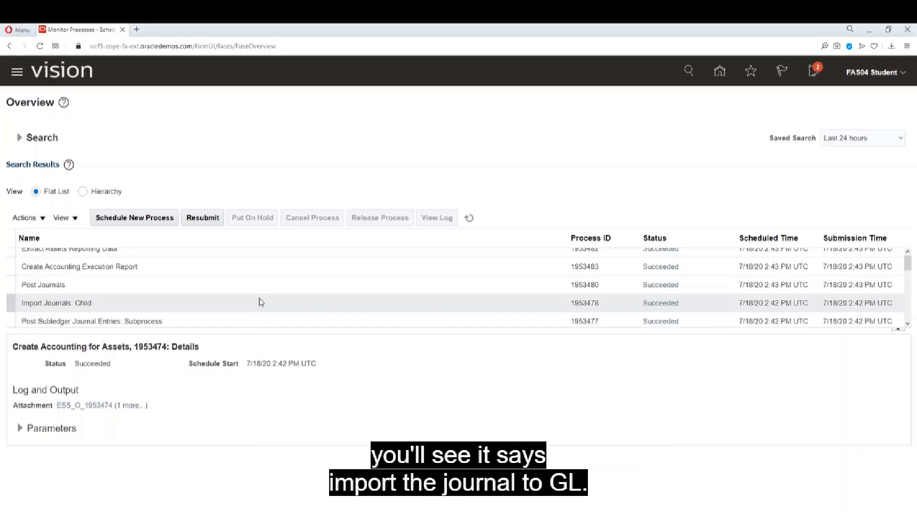
click(268, 270)
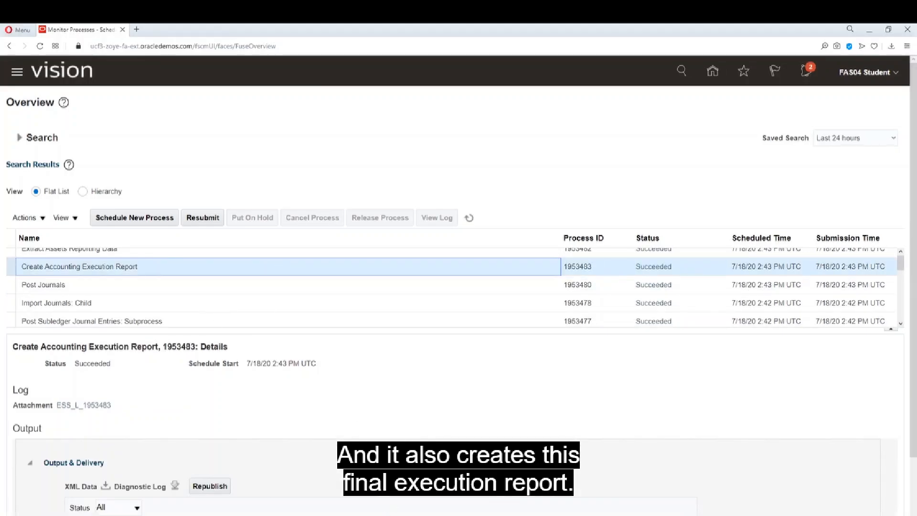
scroll(529, 289, down, 2)
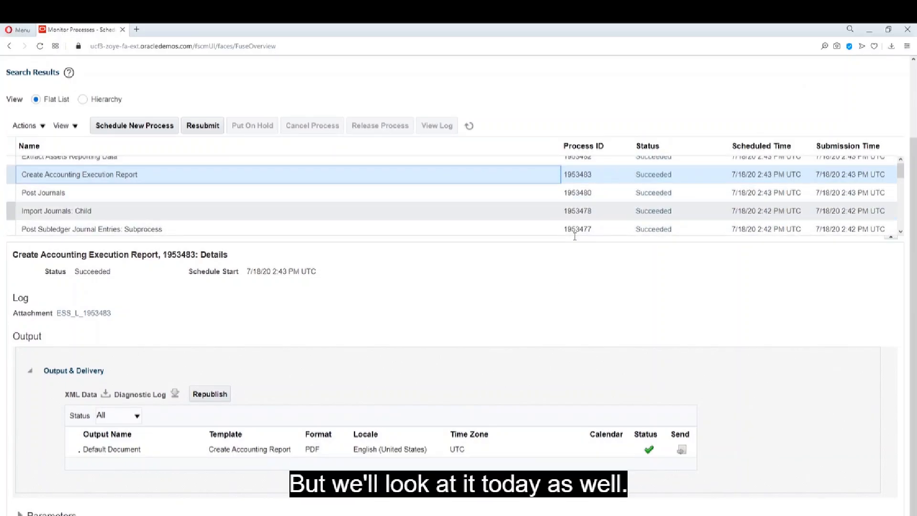
click(214, 397)
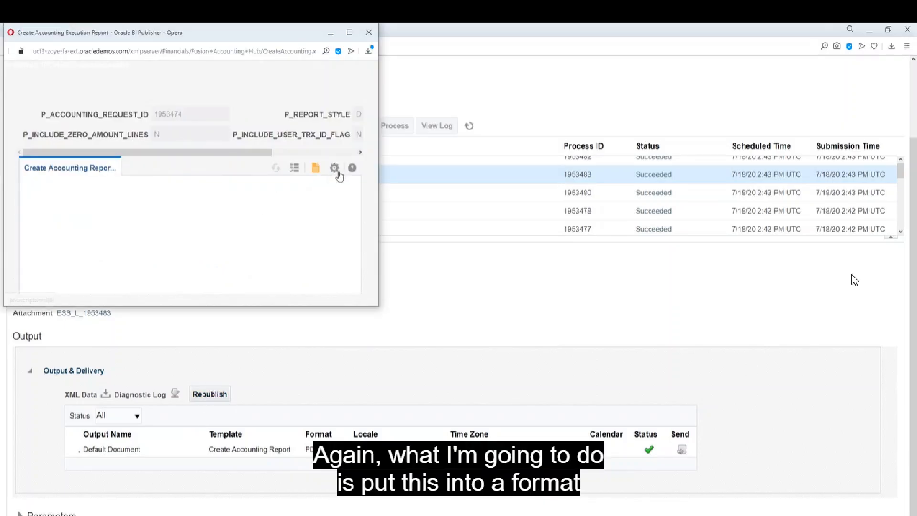
click(336, 171)
mouse_move(327, 185)
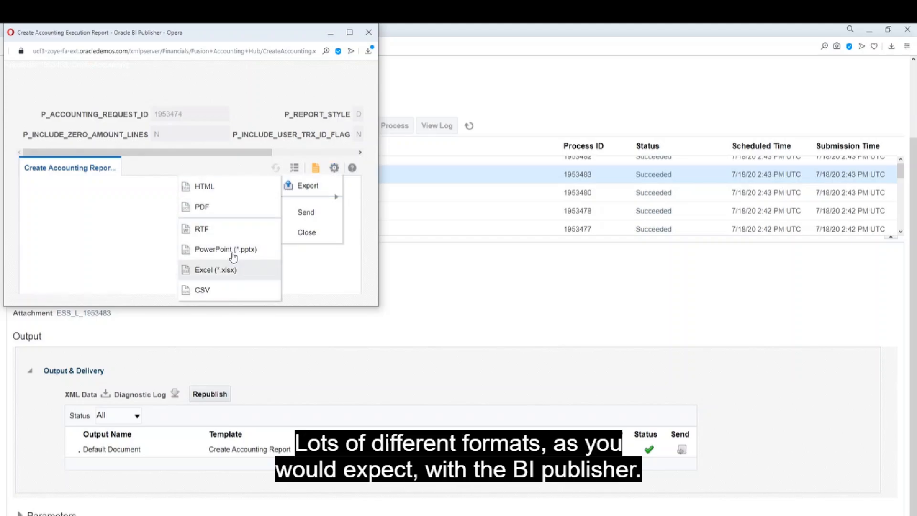
click(235, 217)
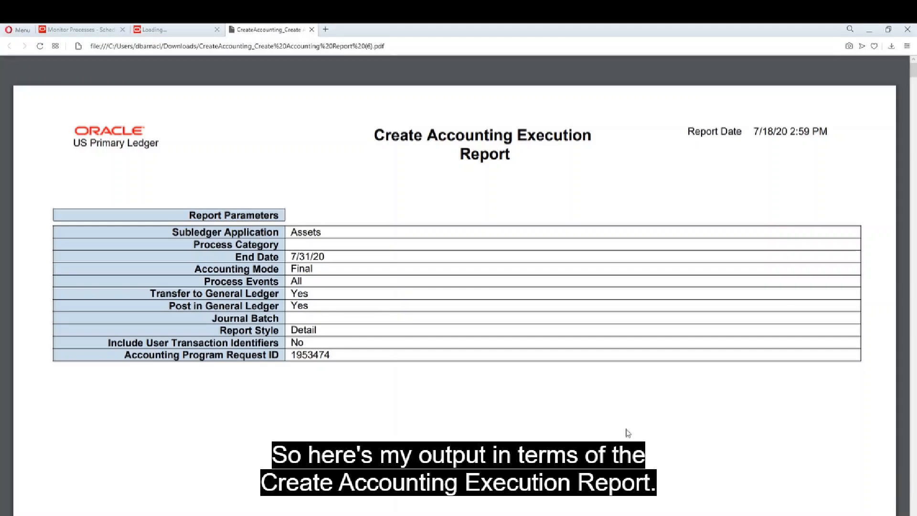
Examine the execution report's parameters, event summary, general ledger transfer summary, and the addition and depreciation journal entries
scroll(628, 433, down, 8)
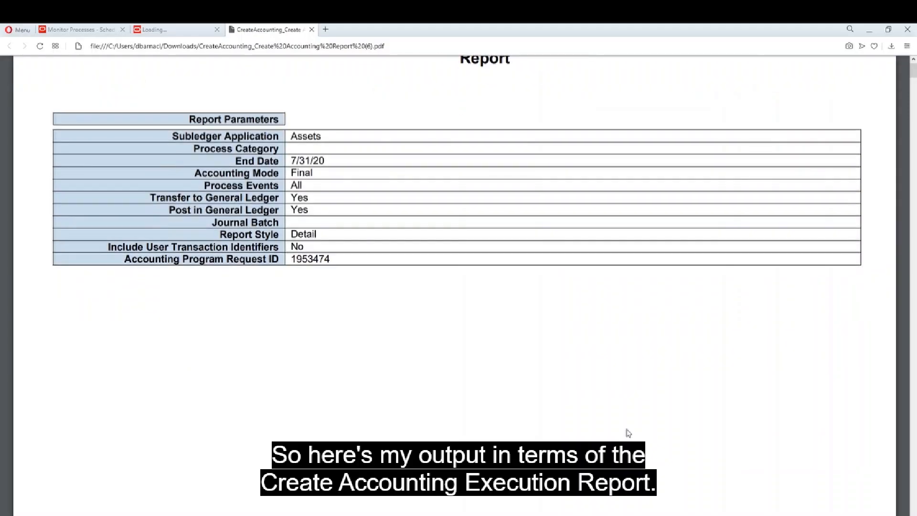
scroll(629, 432, down, 4)
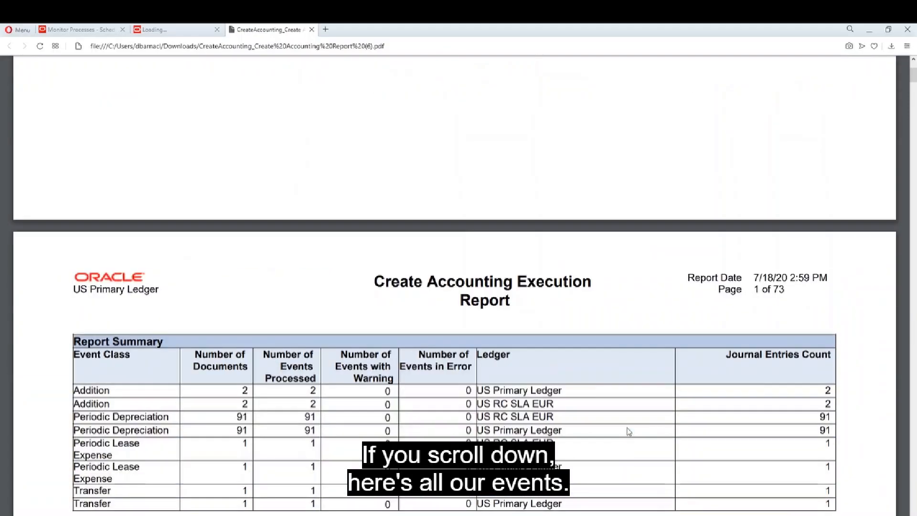
scroll(629, 432, down, 2)
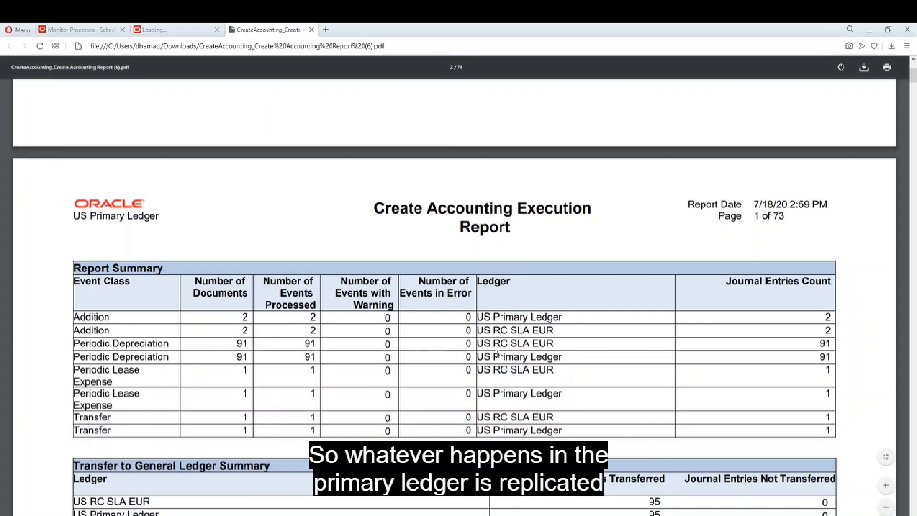
scroll(432, 387, down, 7)
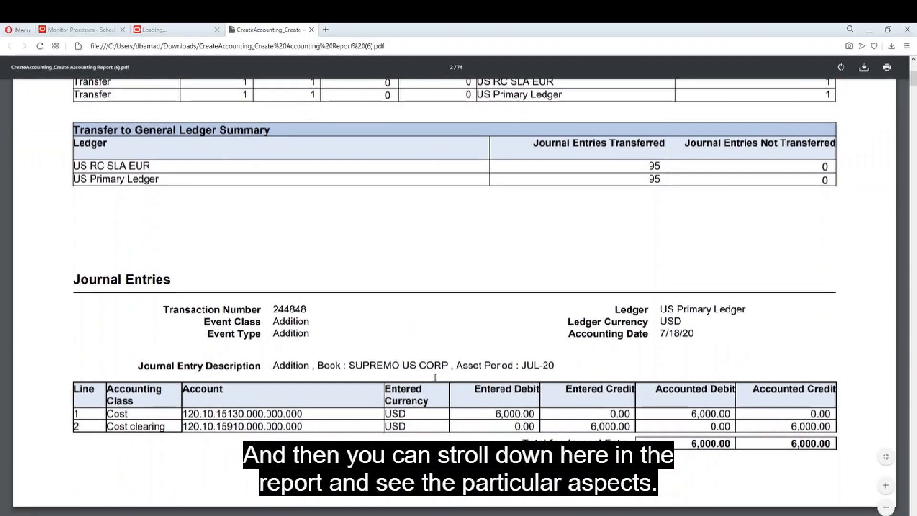
scroll(435, 377, down, 1)
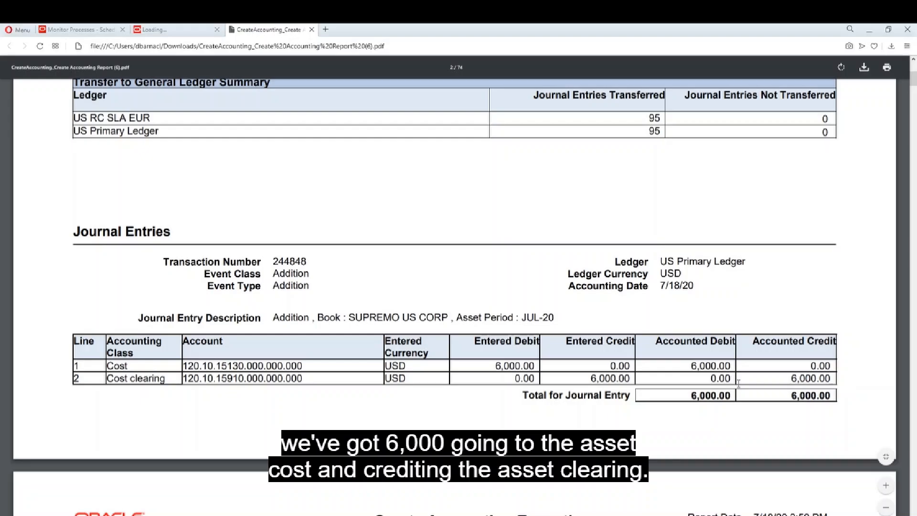
scroll(739, 382, down, 10)
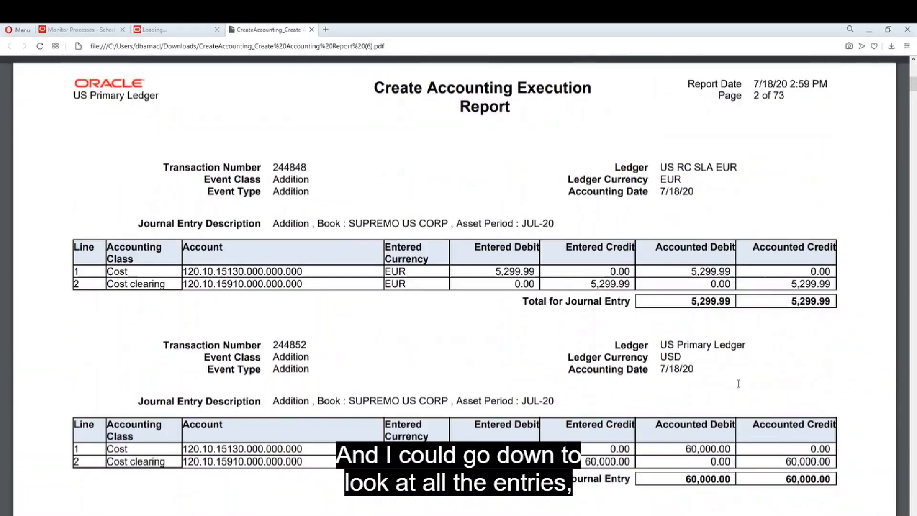
scroll(739, 383, down, 12)
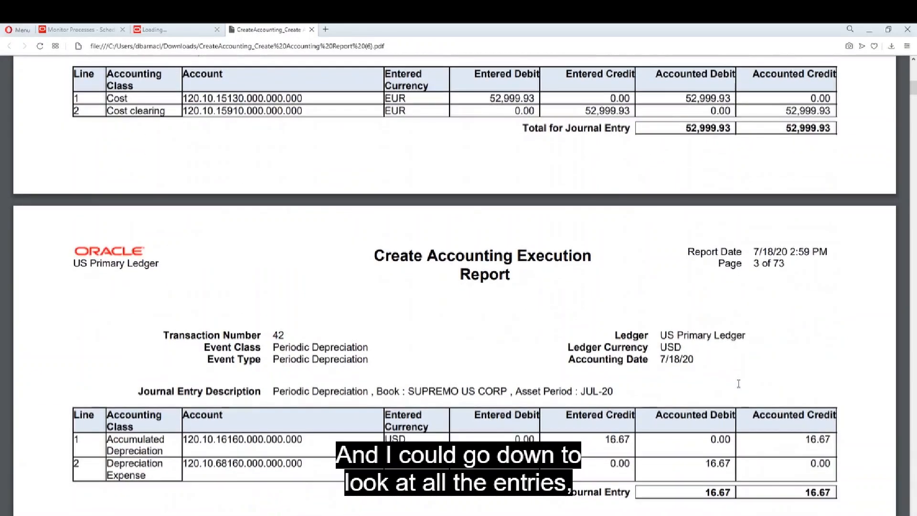
scroll(739, 383, down, 3)
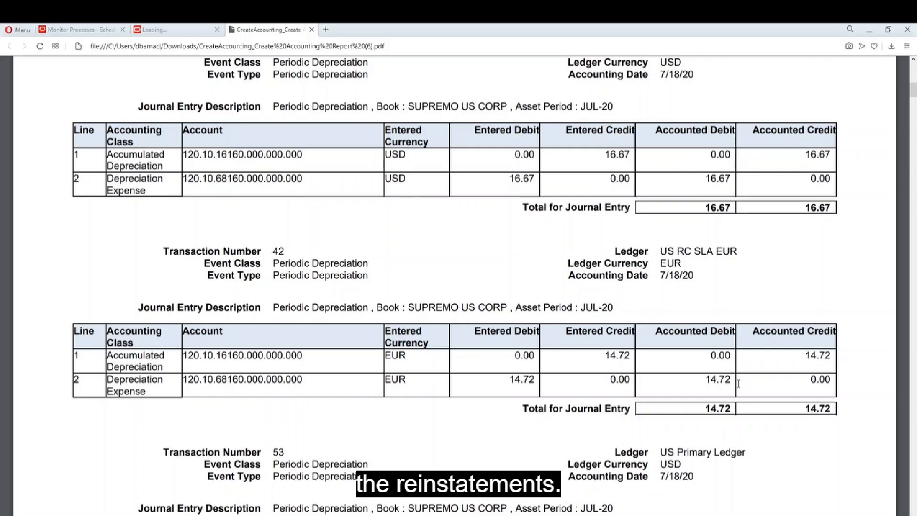
scroll(739, 383, up, 14)
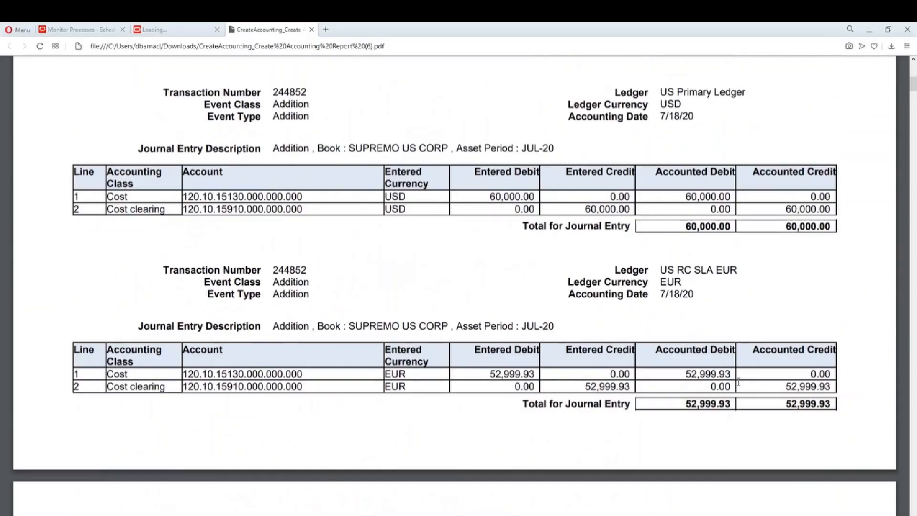
scroll(739, 382, up, 3)
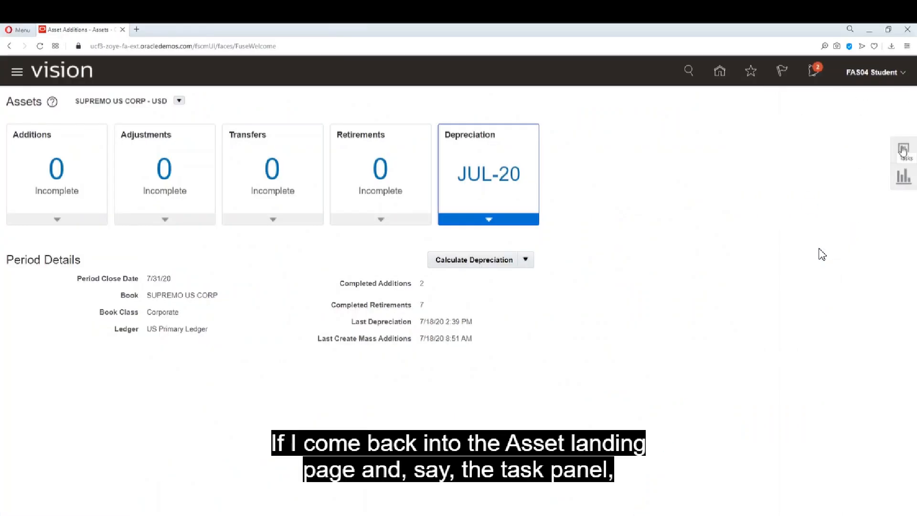
Search Review Journal Entries for the Addition event class and examine the debit and credit lines of the first matching entry
click(903, 151)
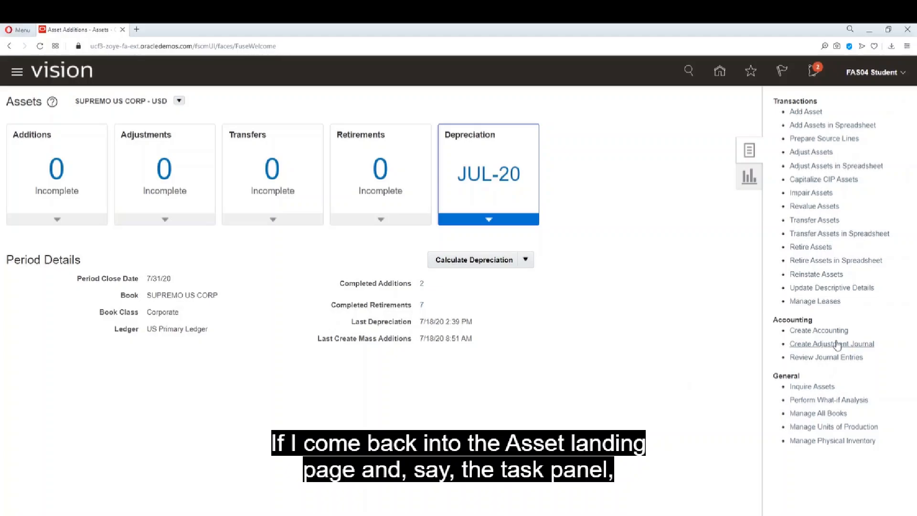
click(827, 358)
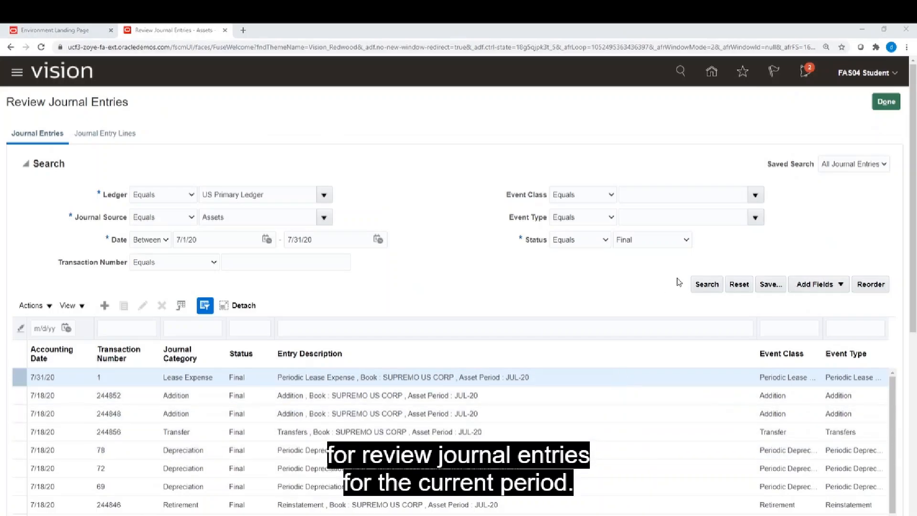
click(756, 194)
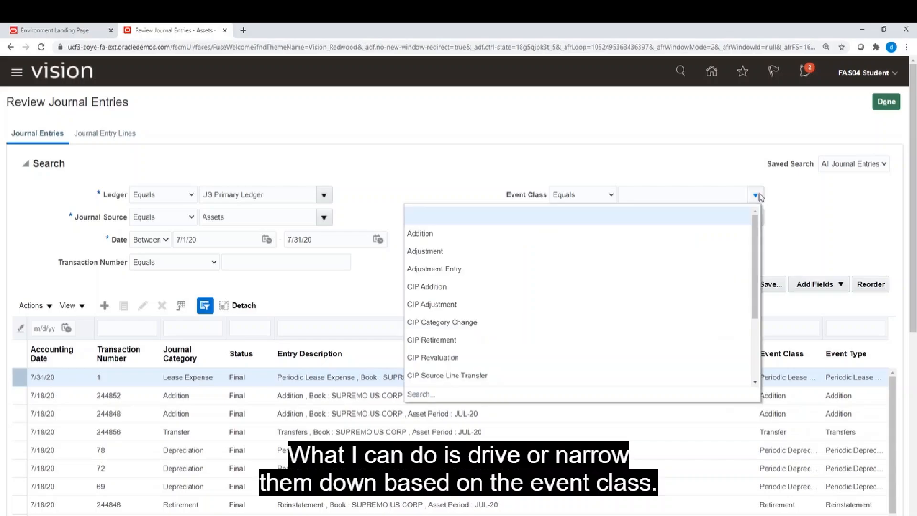
click(553, 230)
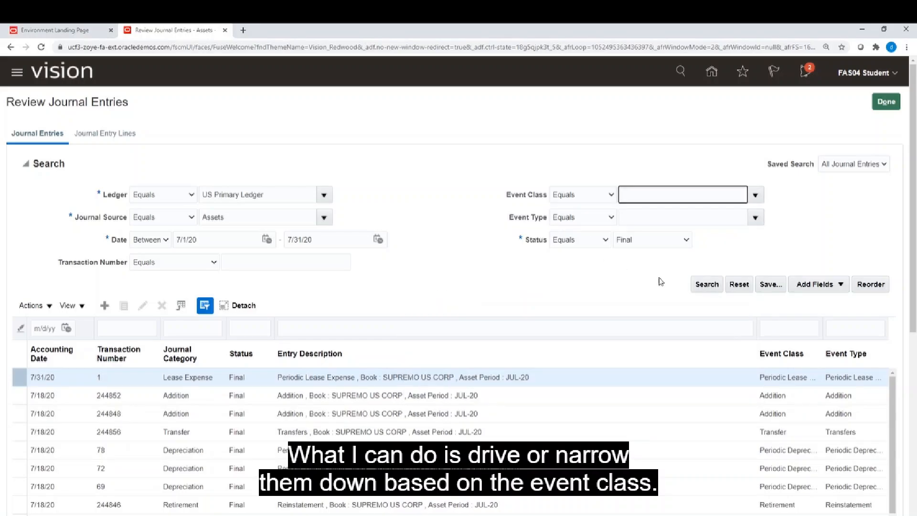
click(707, 284)
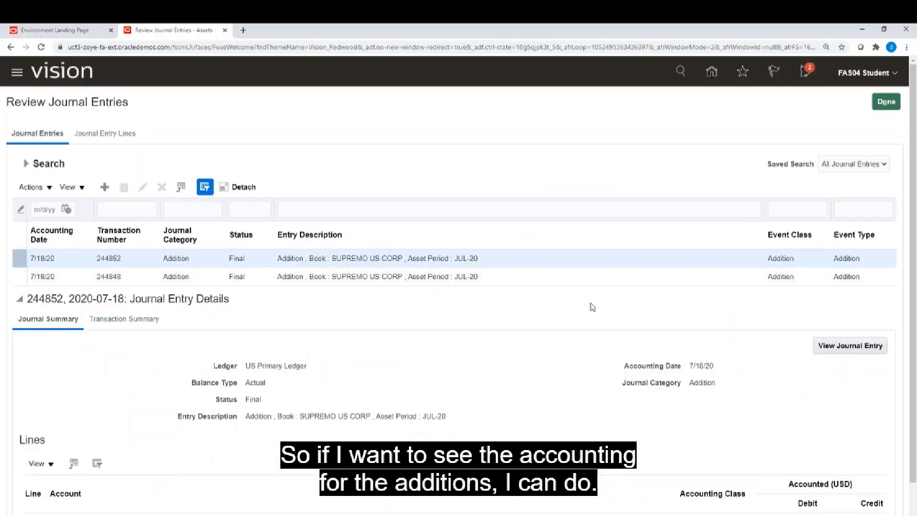
scroll(535, 395, down, 1)
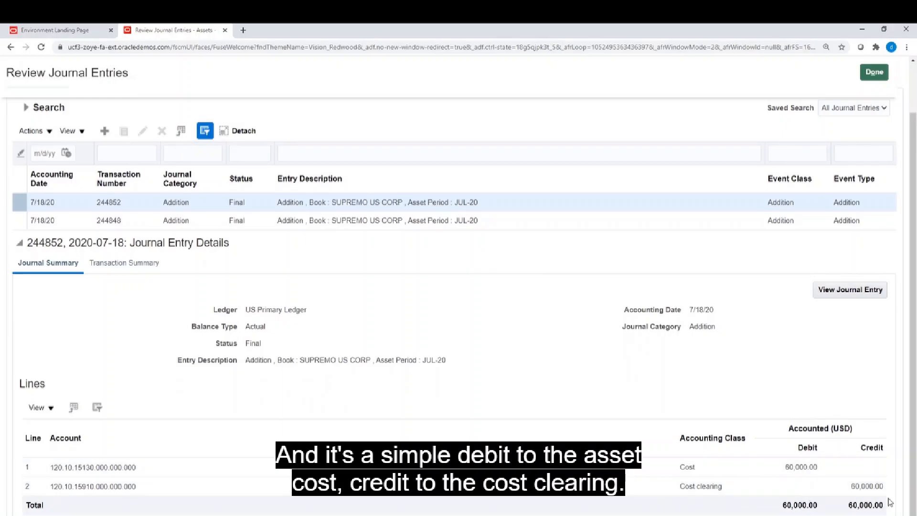
scroll(651, 373, up, 1)
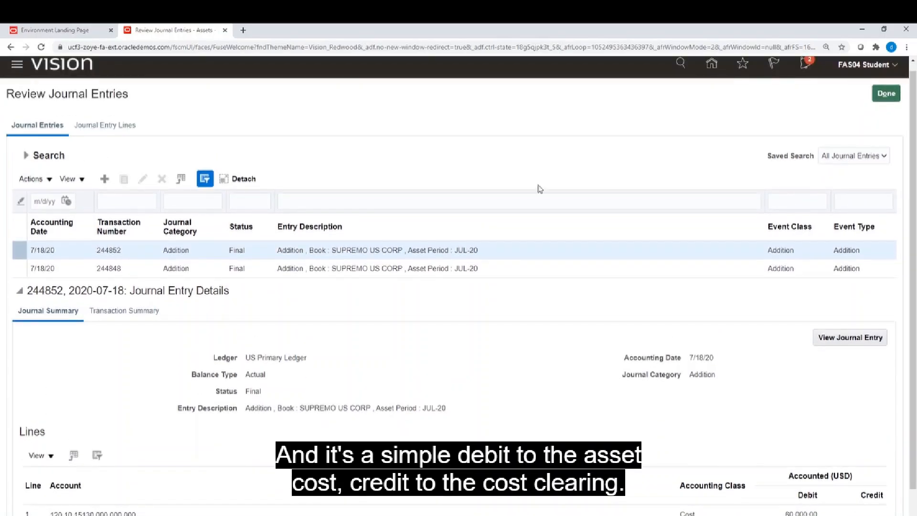
Reopen the journal entry search criteria and search for entries with the Transfer event class
click(27, 156)
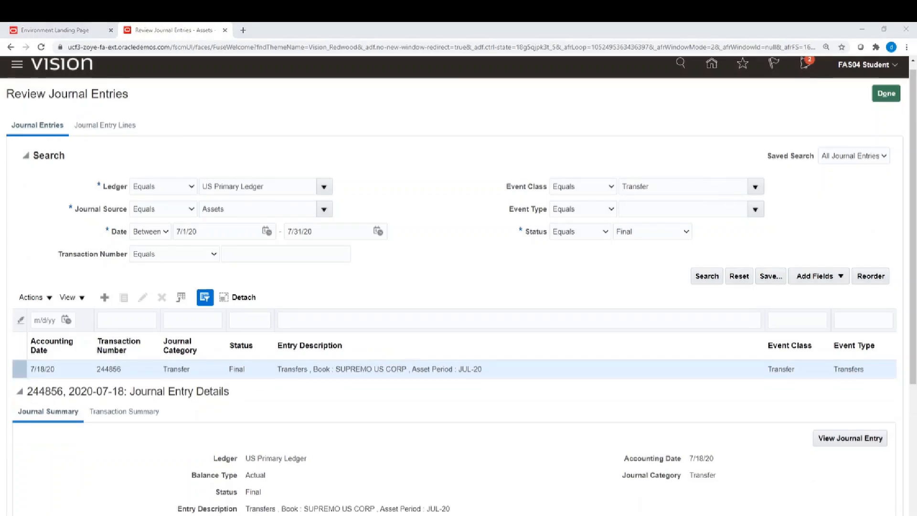
Run the Transfer event class search and examine the debit and credit lines of the transfer journal entry
click(708, 282)
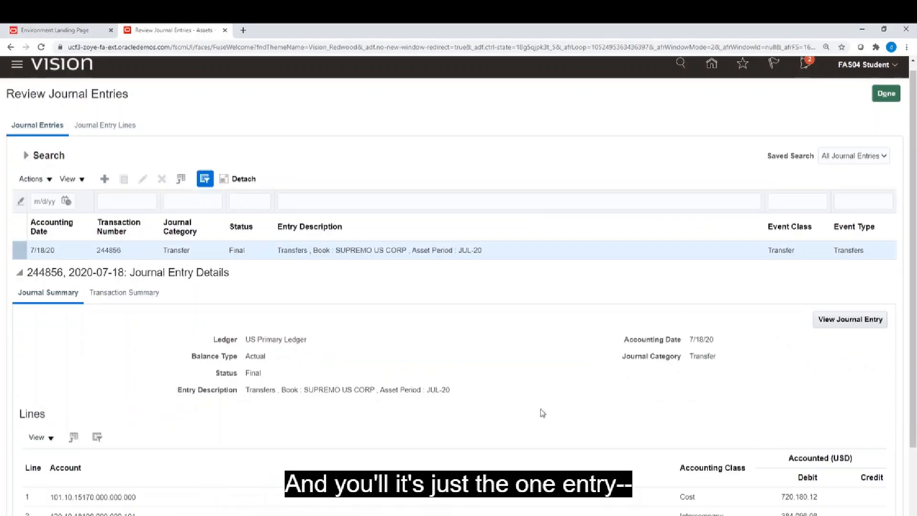
scroll(541, 415, down, 2)
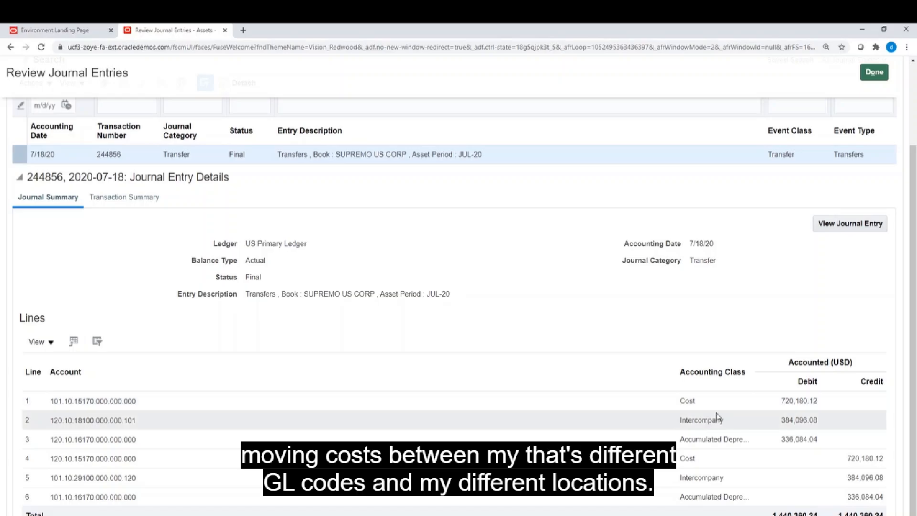
scroll(490, 225, up, 2)
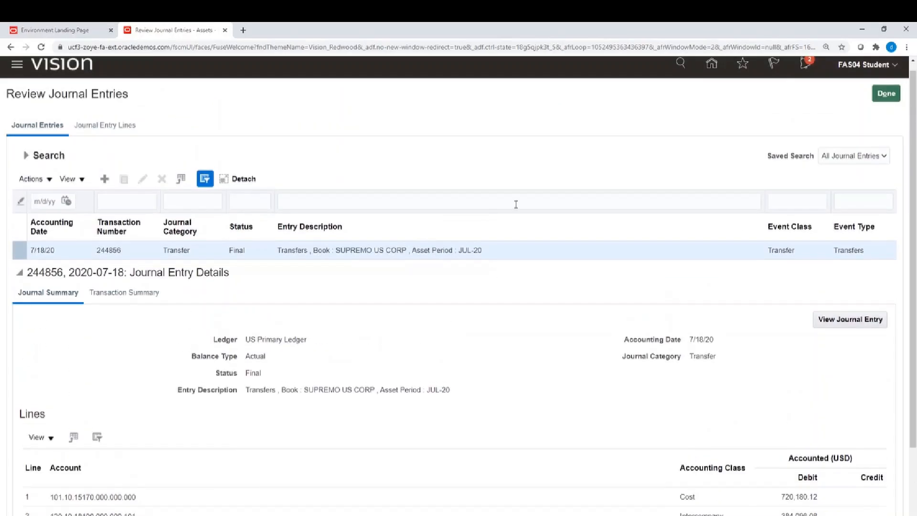
Reopen the search criteria, clear the event class, and search for July 2020 journal entries of all event classes
click(27, 158)
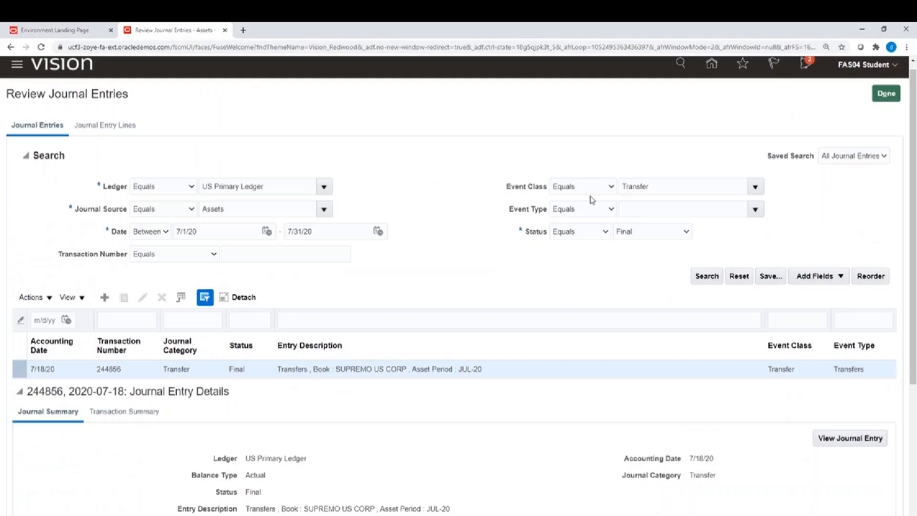
click(755, 188)
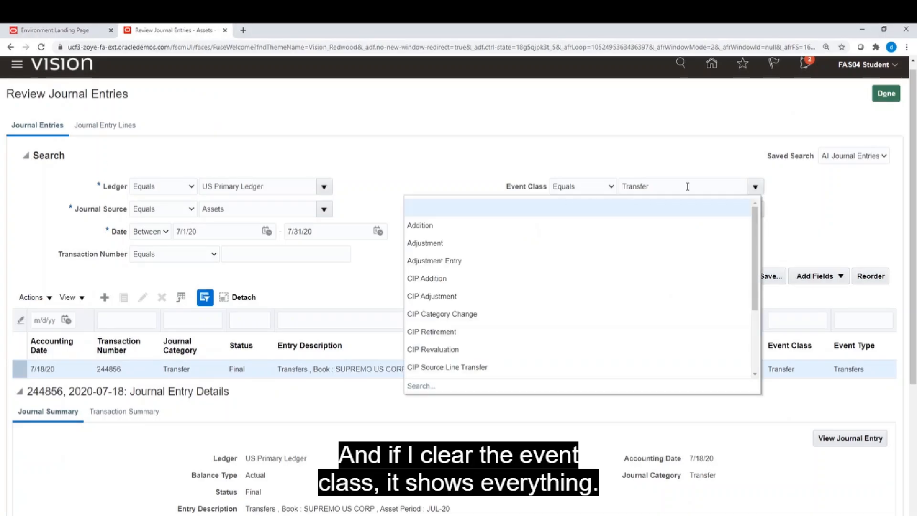
click(558, 216)
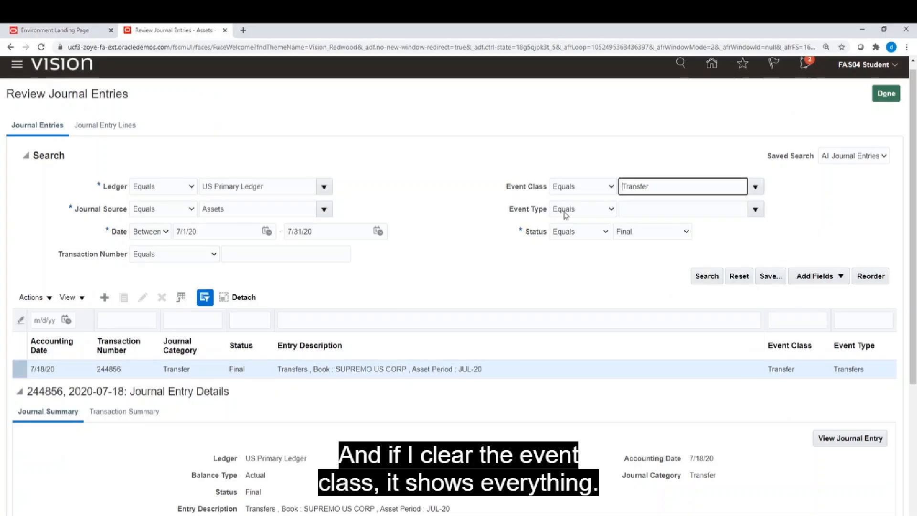
click(706, 280)
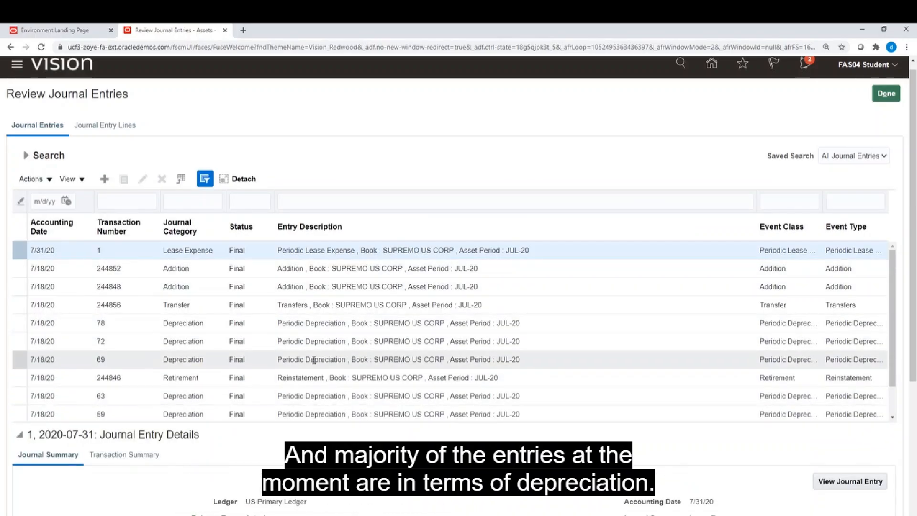
Examine the debit and credit lines of depreciation transactions 78, 72 and 69, and finish the journal entry review
click(286, 326)
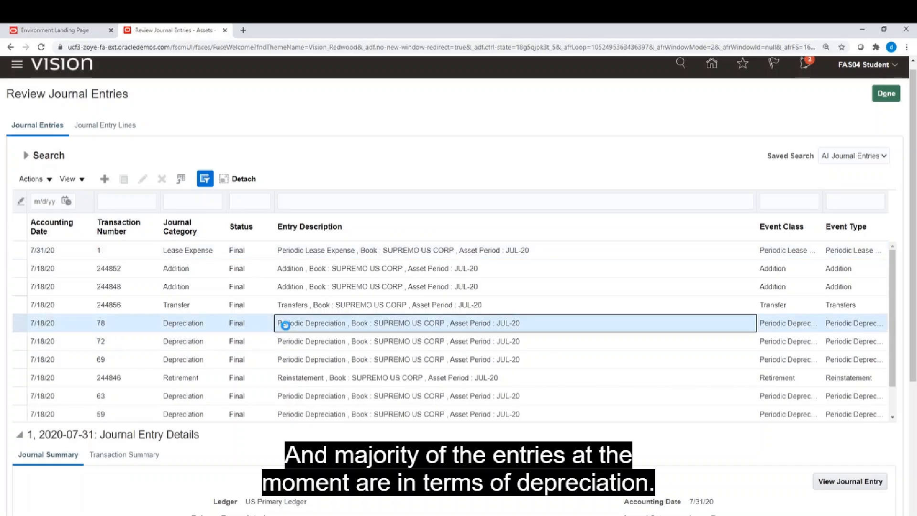
scroll(477, 501, down, 3)
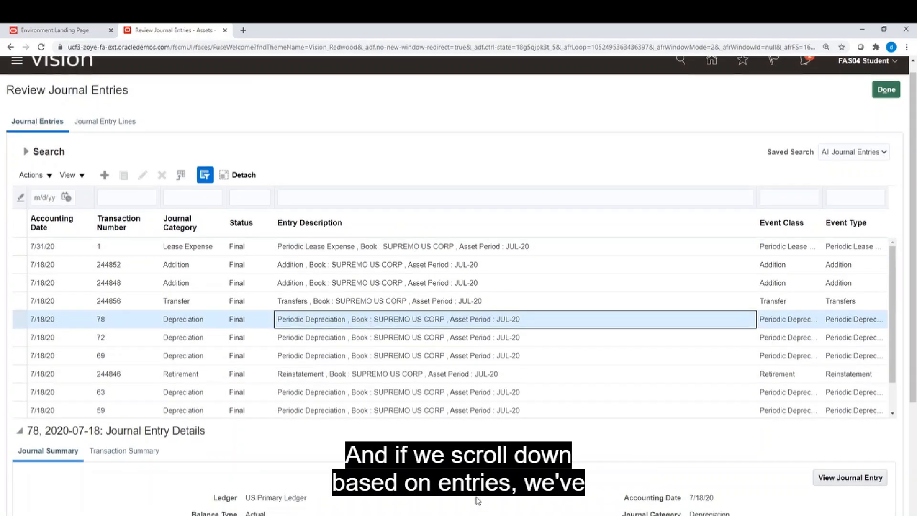
scroll(475, 497, down, 1)
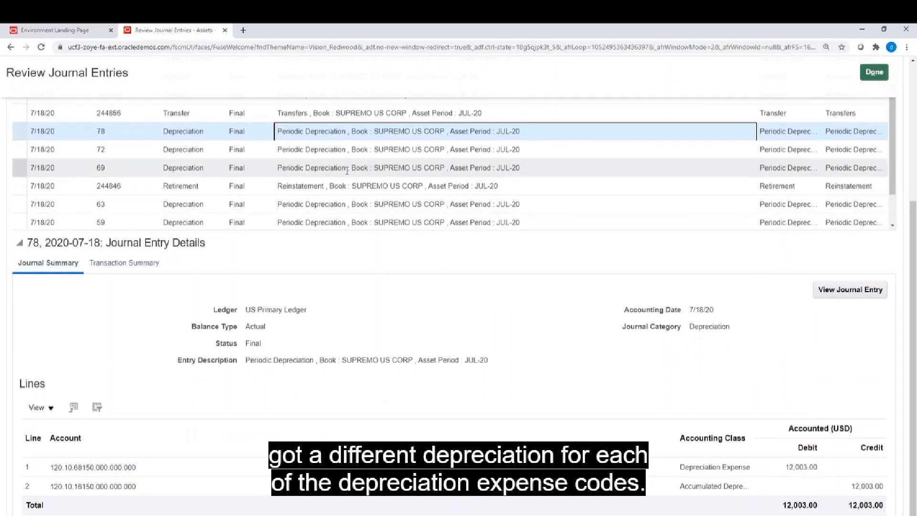
click(343, 152)
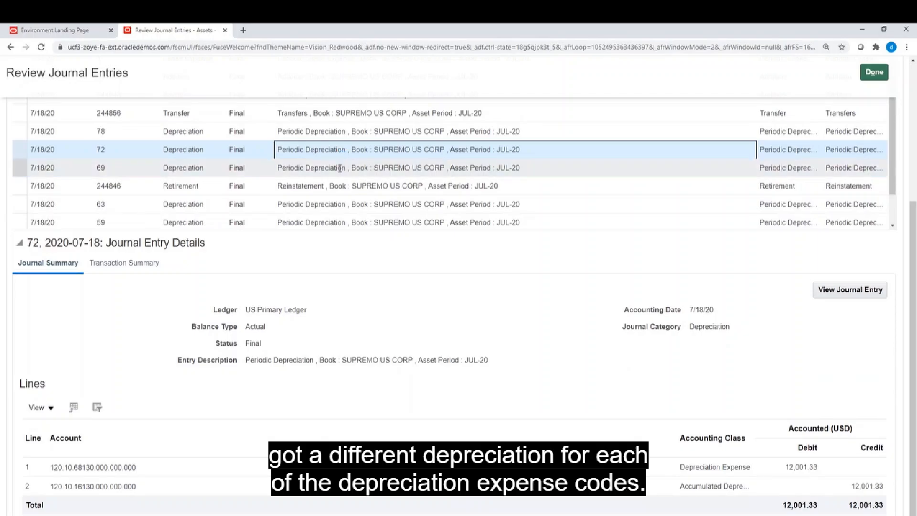
click(339, 168)
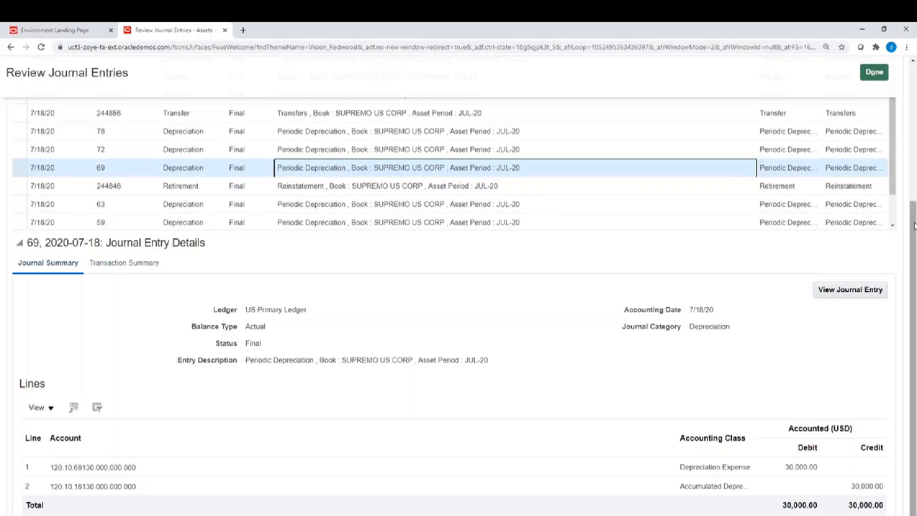
drag(913, 225, 898, 74)
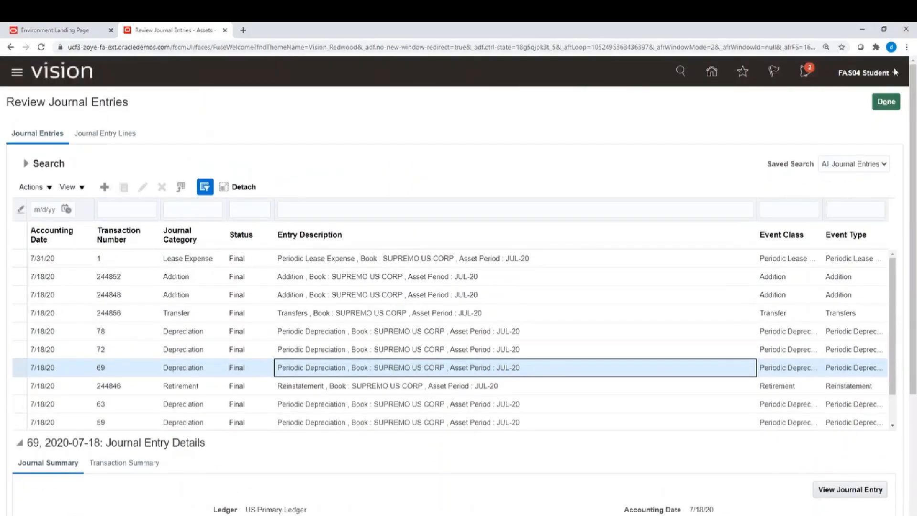
click(885, 102)
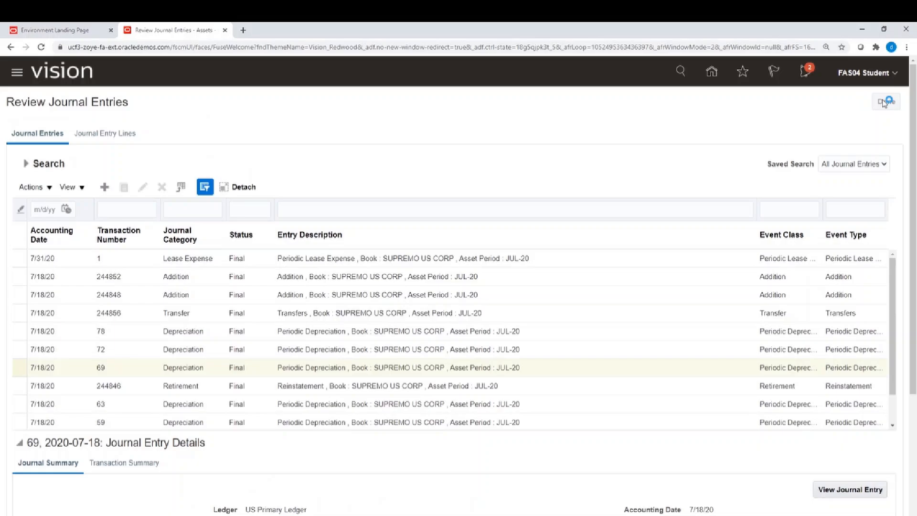